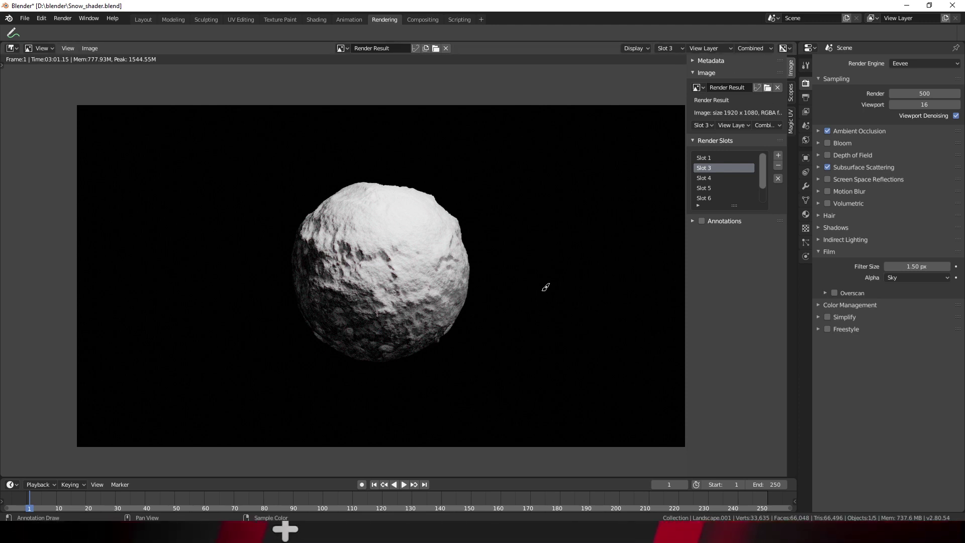
Compare Render Slots 1 and 3, ending on the render showing both snowballs
left_click(707, 157)
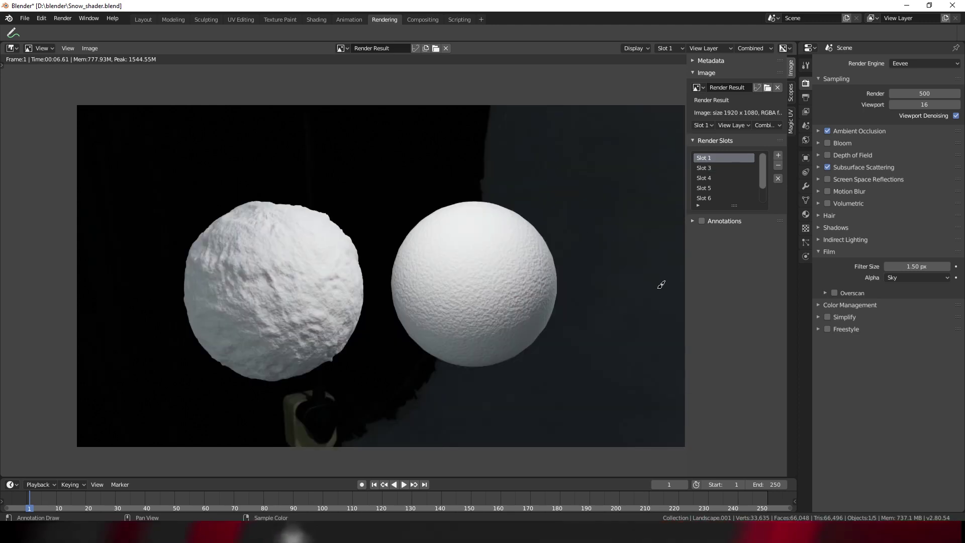
scroll(661, 285, "up", 2)
middle_click_drag(522, 312, 526, 278)
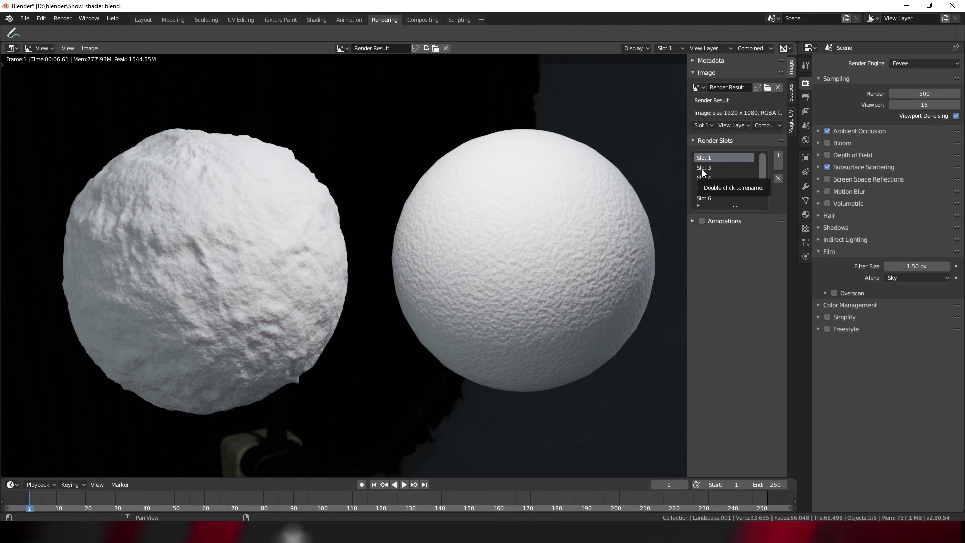
left_click(709, 168)
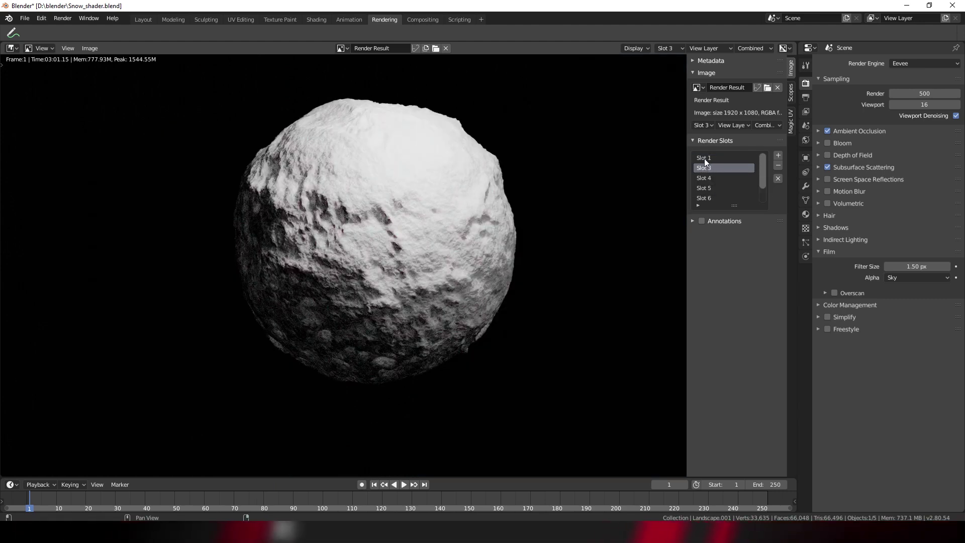
left_click(705, 159)
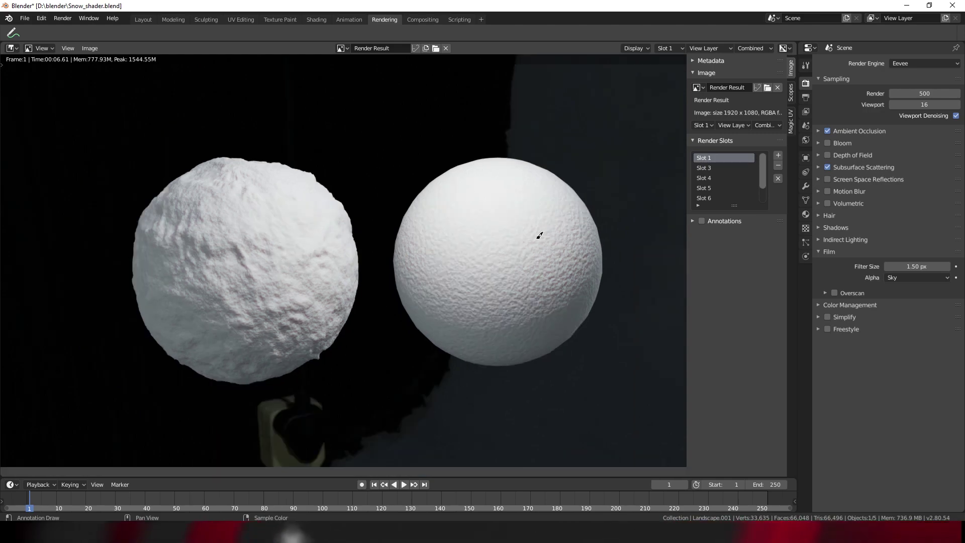
In the Layout workspace, orbit around the two spheres and set Solid viewport shading
left_click(144, 19)
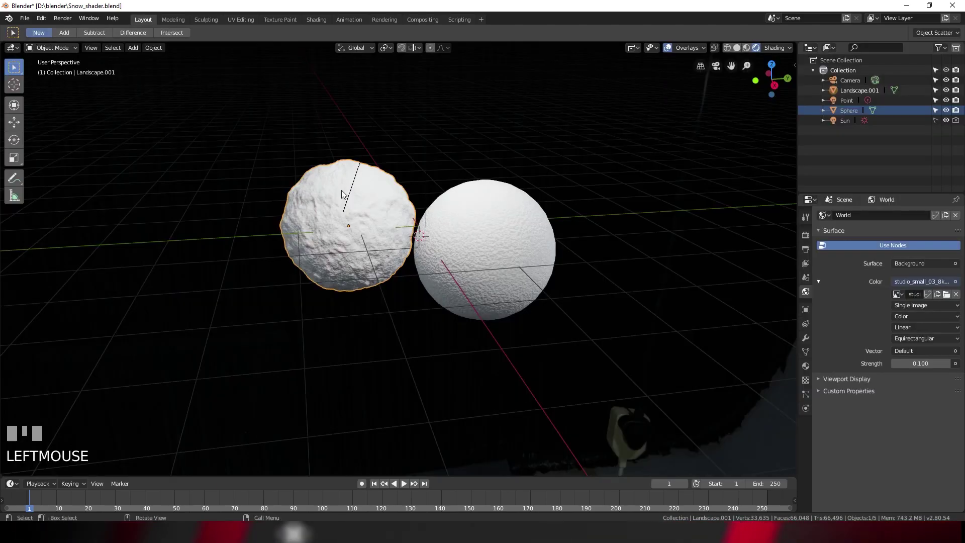
scroll(485, 223, "up", 3)
mouse_move(485, 223)
middle_mouse_down()
mouse_move(503, 217)
mouse_move(503, 181)
middle_mouse_up()
scroll(498, 215, "up", 2)
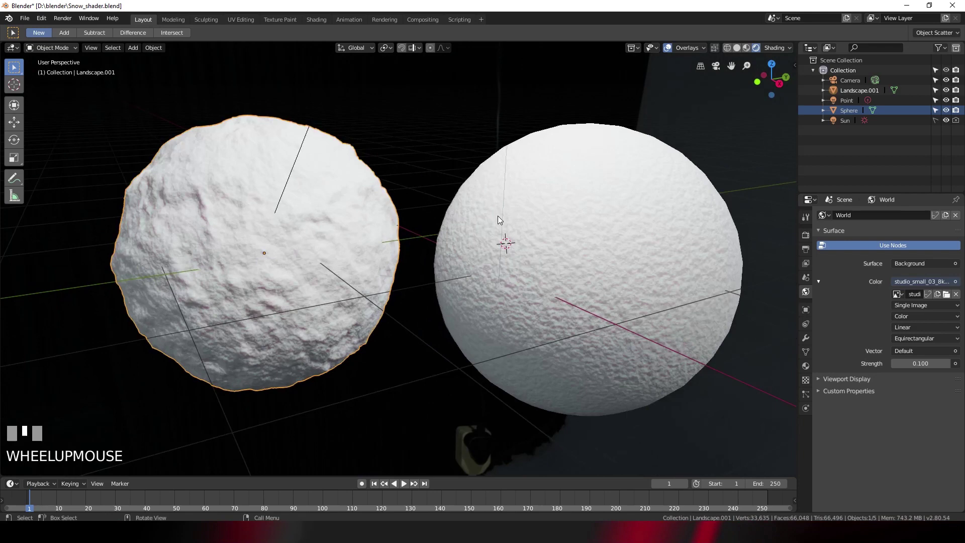
left_click(621, 232)
key("z")
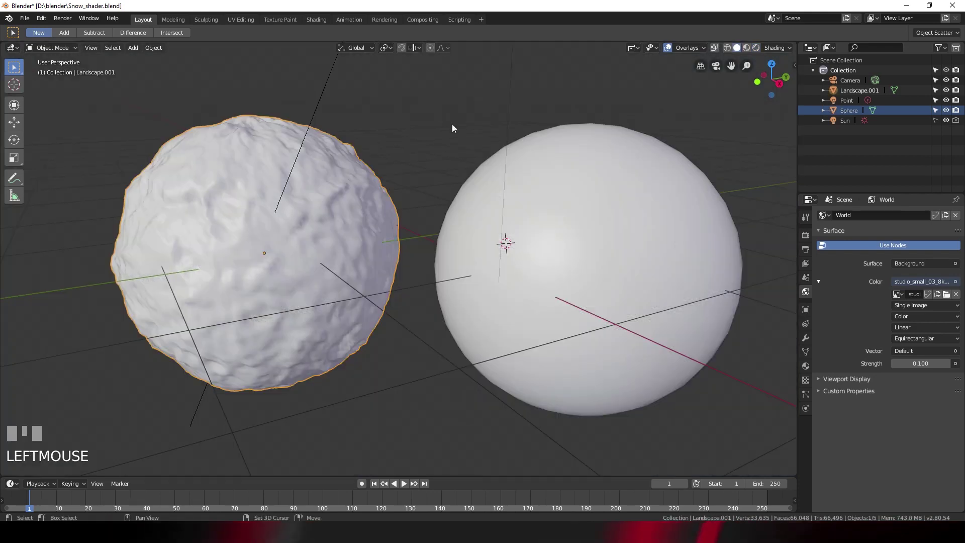
key("shift+a")
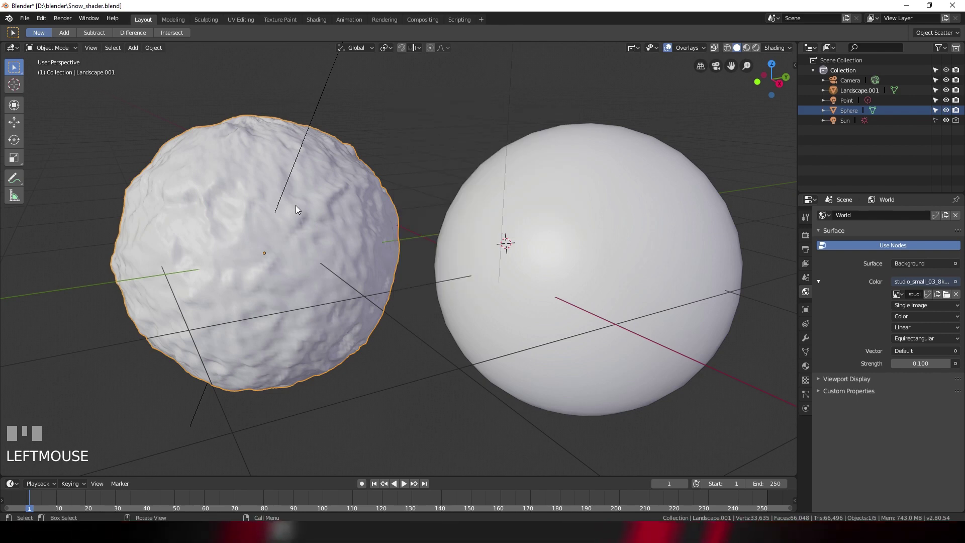
scroll(303, 204, "down", 2)
mouse_move(408, 185)
middle_mouse_down()
mouse_move(387, 214)
mouse_move(388, 201)
mouse_move(432, 190)
middle_mouse_up()
scroll(429, 197, "down", 2)
scroll(421, 200, "up", 2)
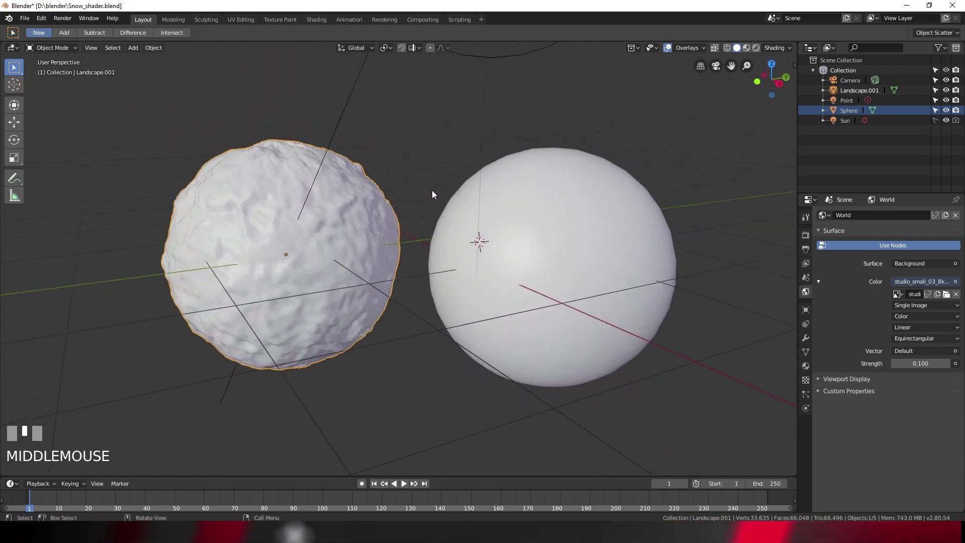
scroll(432, 191, "down", 2)
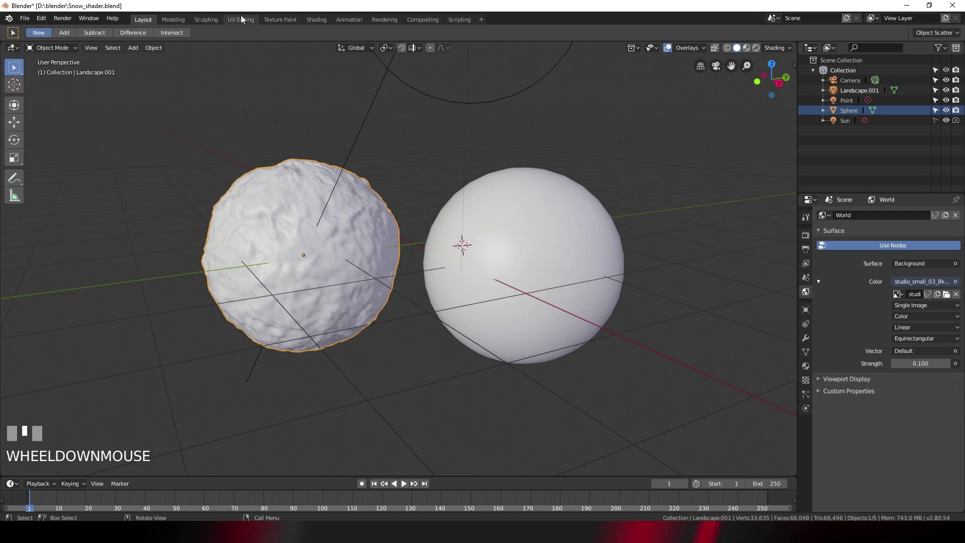
In the Shading workspace, frame the Noise Texture, Bump and Principled BSDF nodes
left_click(328, 20)
scroll(412, 183, "down", 2)
scroll(538, 188, "up", 3)
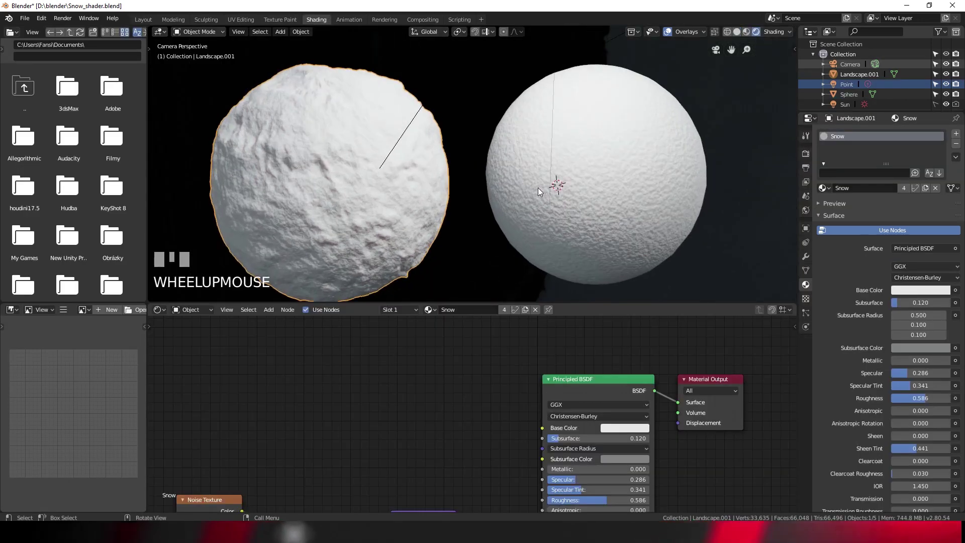
middle_click_drag(481, 190, 372, 164, "shift")
scroll(372, 164, "up", 1)
scroll(372, 164, "down", 3)
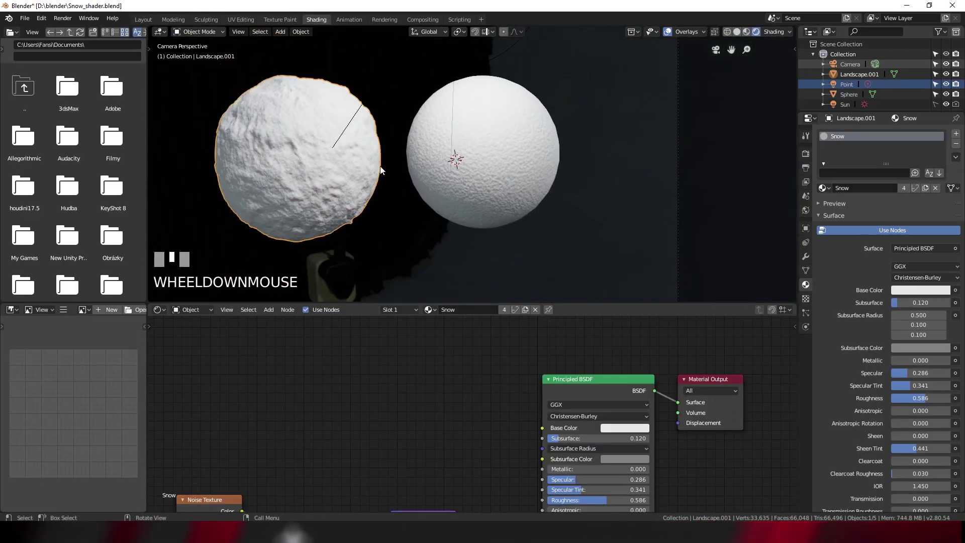
scroll(436, 374, "down", 2)
mouse_move(436, 375)
middle_mouse_down()
mouse_move(394, 349)
mouse_move(372, 425)
mouse_move(405, 363)
mouse_move(413, 389)
mouse_move(451, 342)
mouse_move(435, 374)
middle_mouse_up()
scroll(372, 424, "down", 1)
scroll(360, 394, "up", 2)
scroll(401, 351, "up", 1)
scroll(425, 385, "down", 2)
scroll(413, 390, "down", 1)
scroll(420, 358, "up", 1)
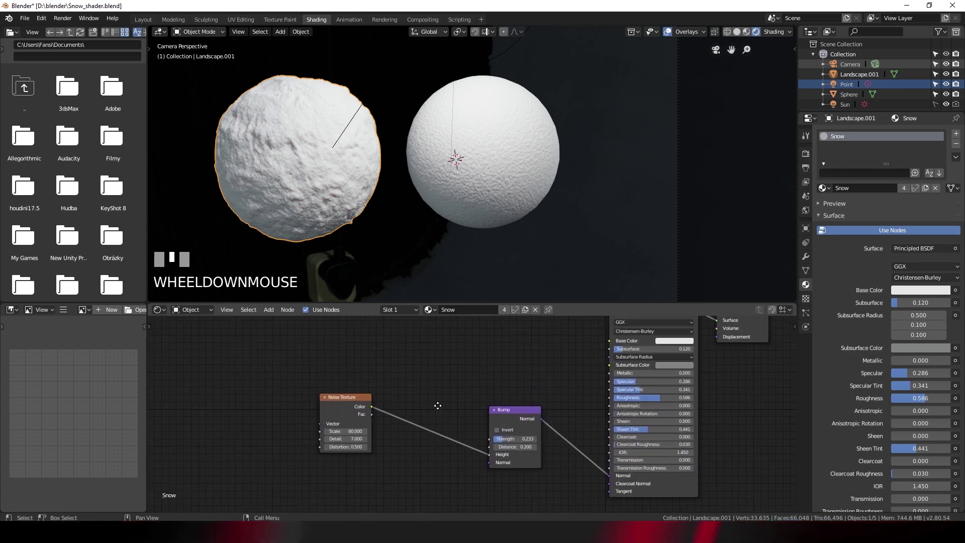
Search for and add a Noise Texture node, placing it above the original
key("shift+a")
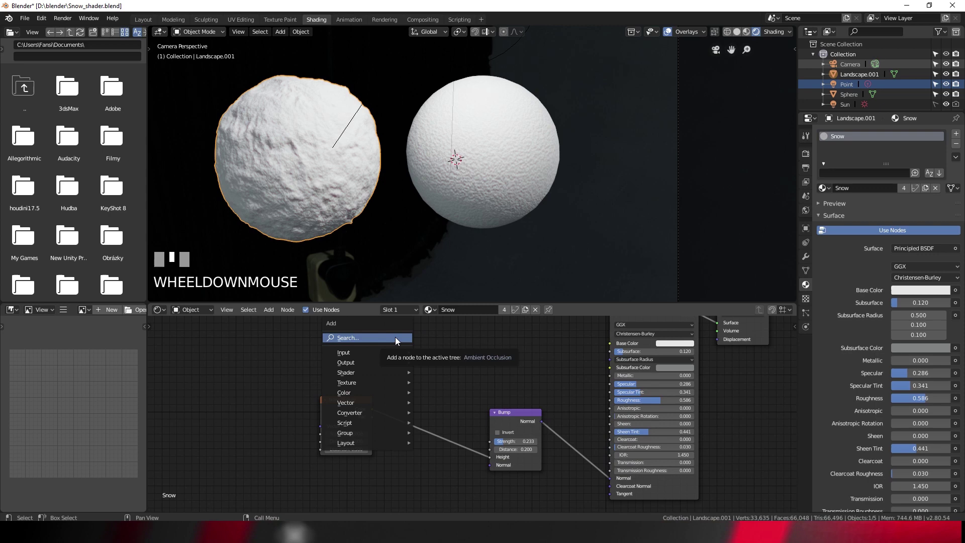
left_click(396, 337)
type("noise")
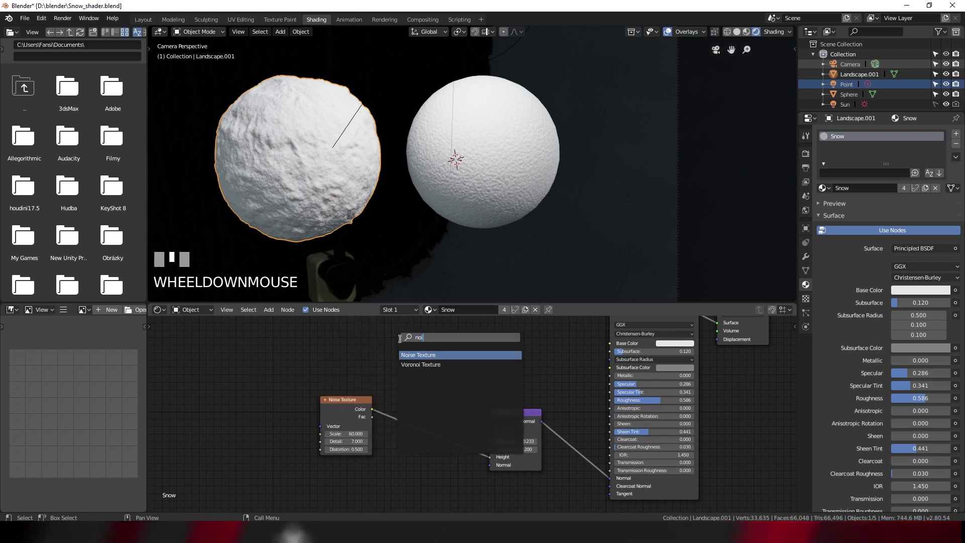
key("Return")
left_click(340, 334)
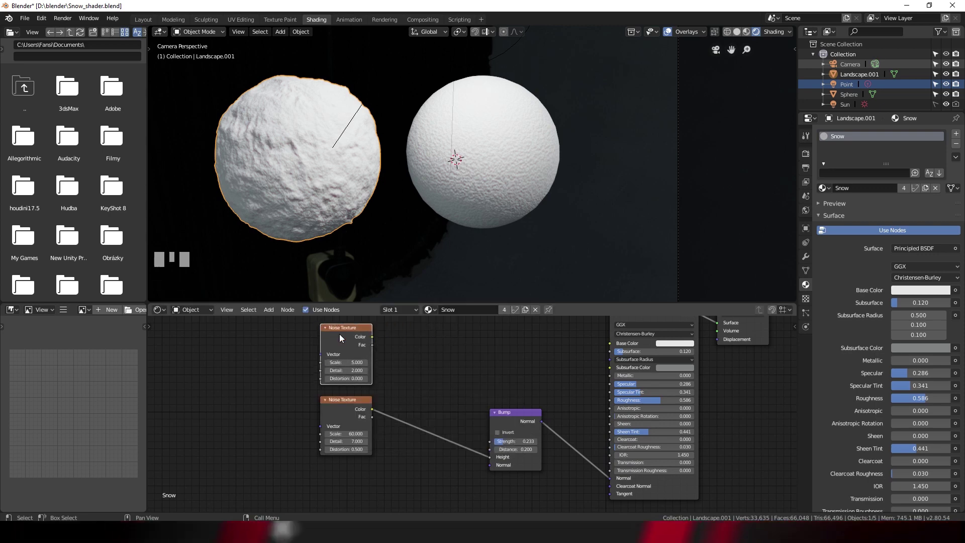
scroll(361, 415, "up", 2)
mouse_move(360, 419)
middle_mouse_down()
mouse_move(302, 408)
mouse_move(293, 382)
middle_mouse_up()
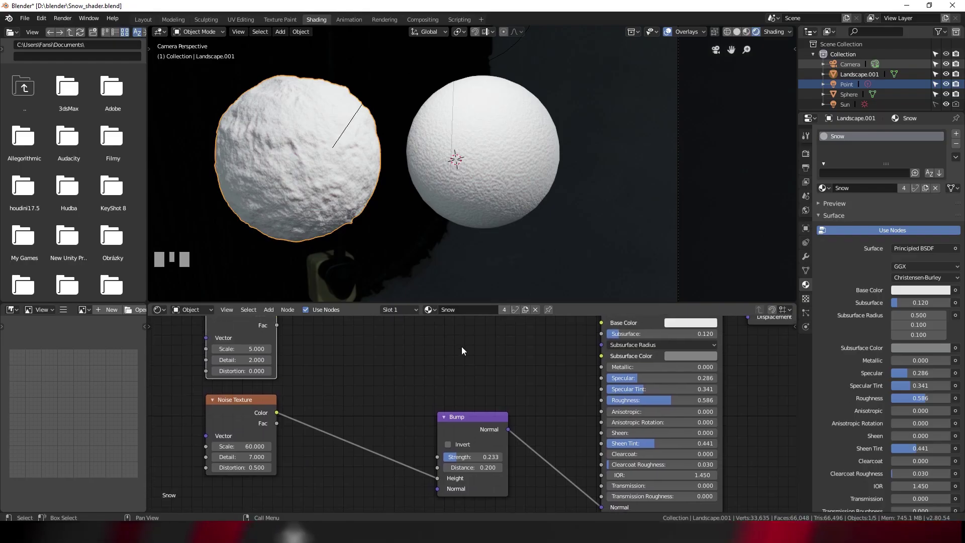
Add a second Bump node to the Snow material through node search
key("shift+a")
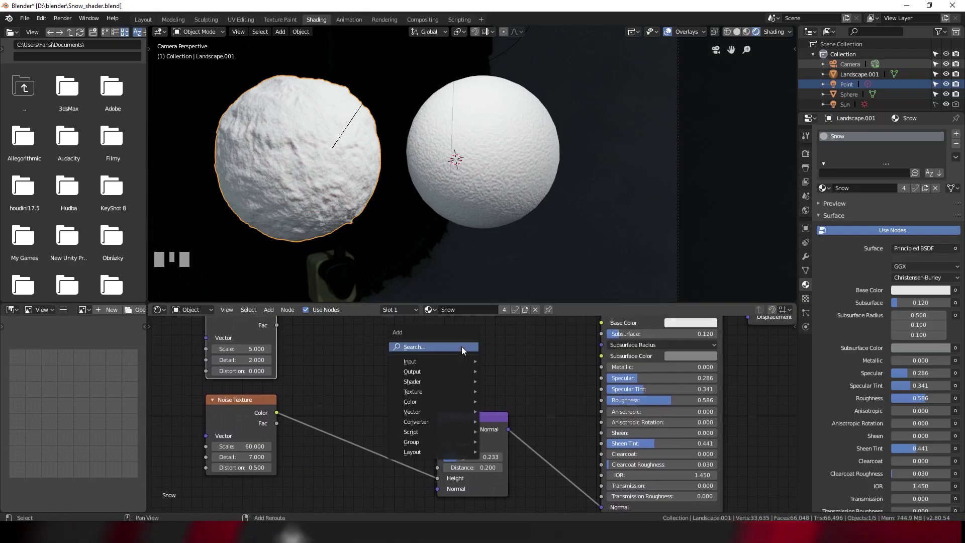
left_click(462, 345)
type("b")
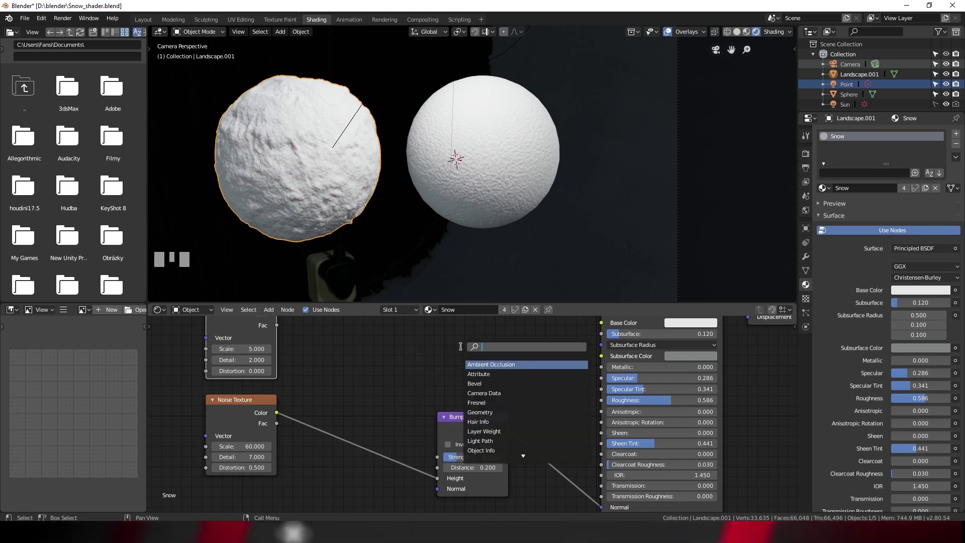
type("u")
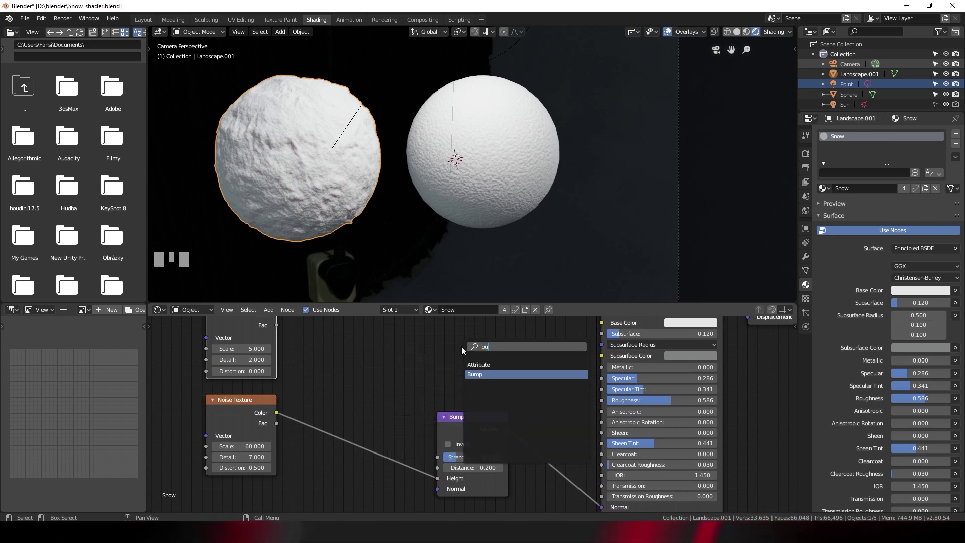
left_click(475, 374)
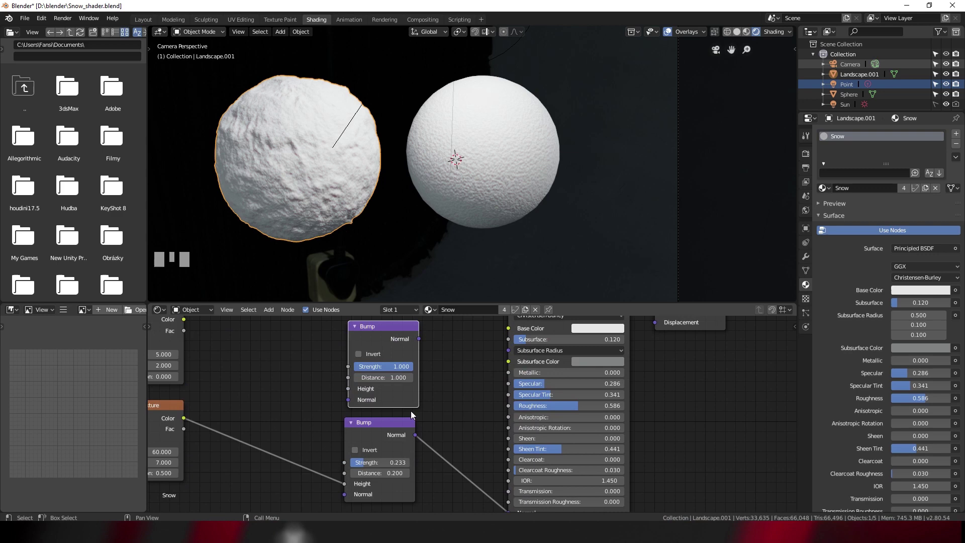
scroll(458, 410, "down", 1)
scroll(480, 447, "up", 5, "shift")
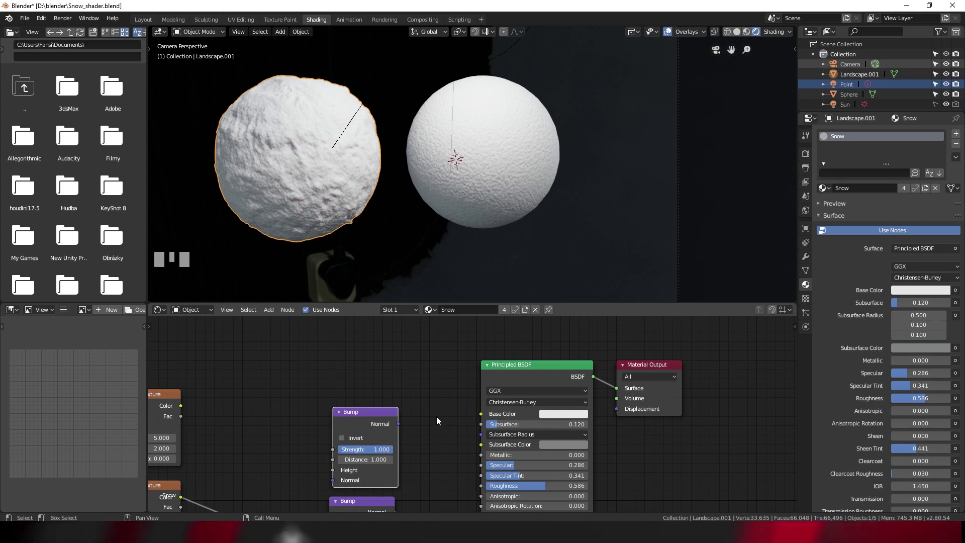
scroll(444, 418, "up", 1)
scroll(444, 419, "up", 1)
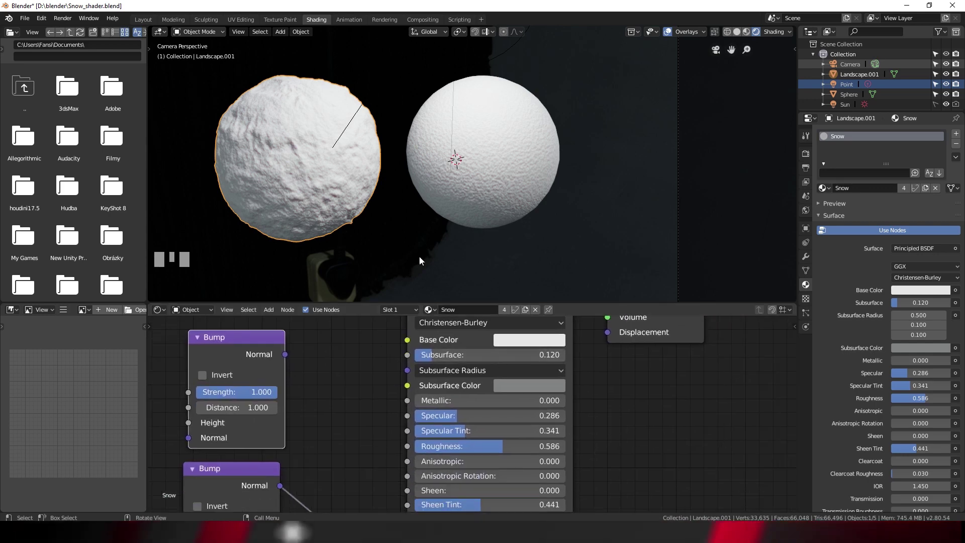
scroll(480, 196, "up", 2)
scroll(480, 196, "down", 1)
Set the Principled BSDF subsurface to 0.479 with a deep blue subsurface colour
mouse_move(478, 197)
middle_mouse_down()
mouse_move(527, 158)
mouse_move(445, 152)
middle_mouse_up()
scroll(528, 127, "up", 2)
scroll(432, 201, "up", 1)
scroll(432, 201, "up", 1)
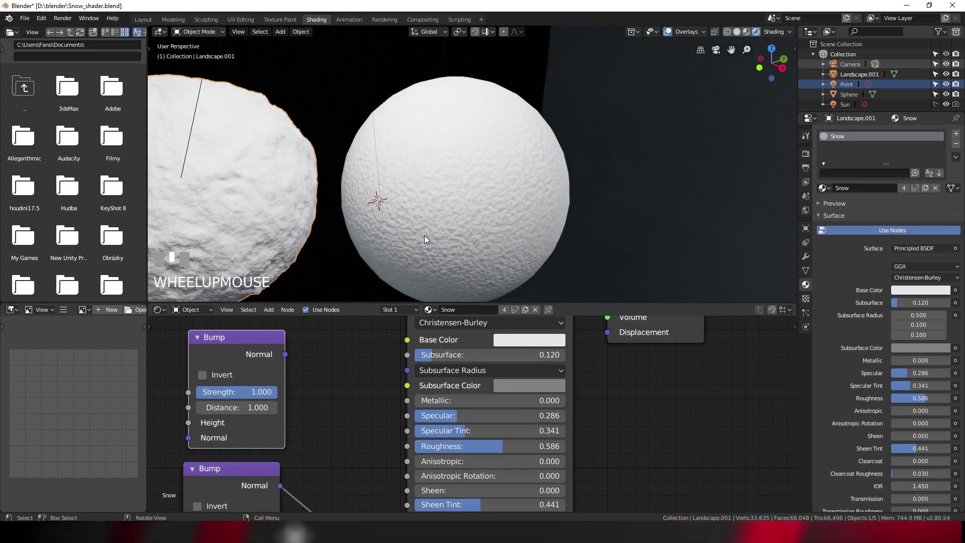
middle_click_drag(424, 236, 439, 205, "shift")
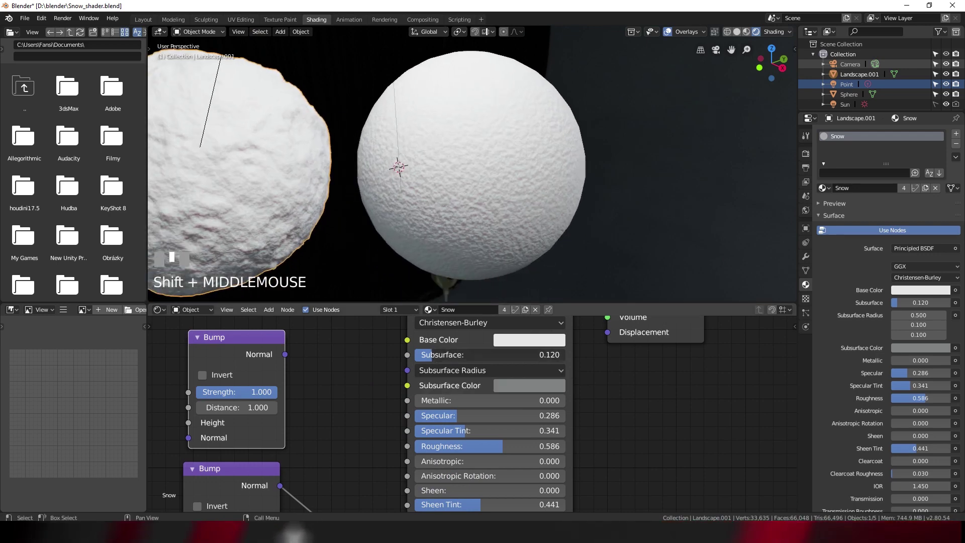
mouse_move(433, 355)
left_mouse_down()
mouse_move(566, 354)
mouse_move(490, 361)
left_mouse_up()
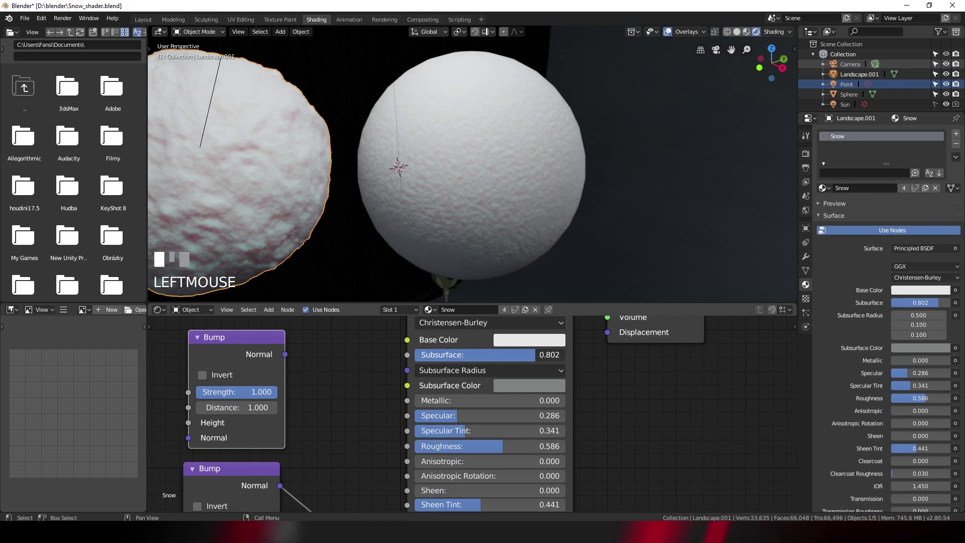
left_click(511, 385)
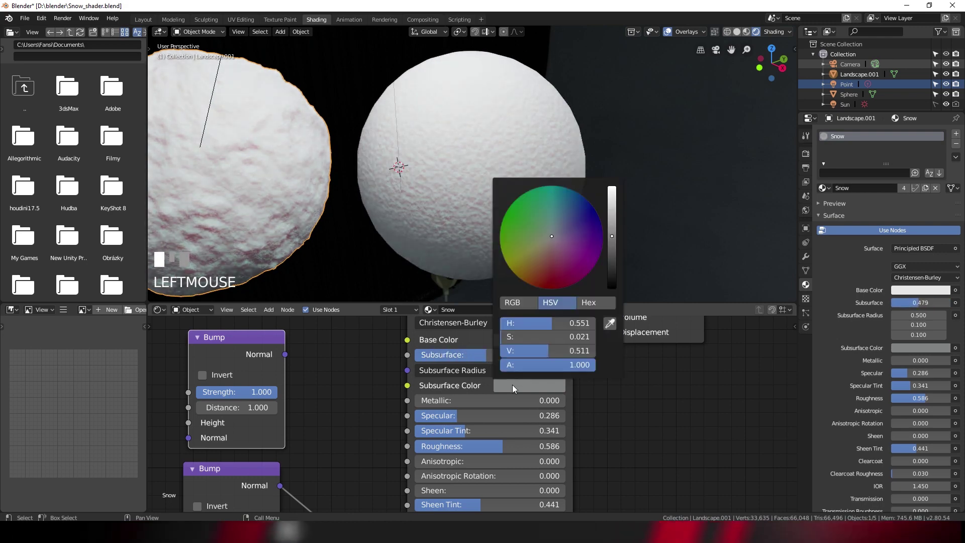
mouse_move(548, 250)
left_mouse_down()
mouse_move(555, 270)
mouse_move(505, 216)
mouse_move(594, 207)
mouse_move(579, 217)
left_mouse_up()
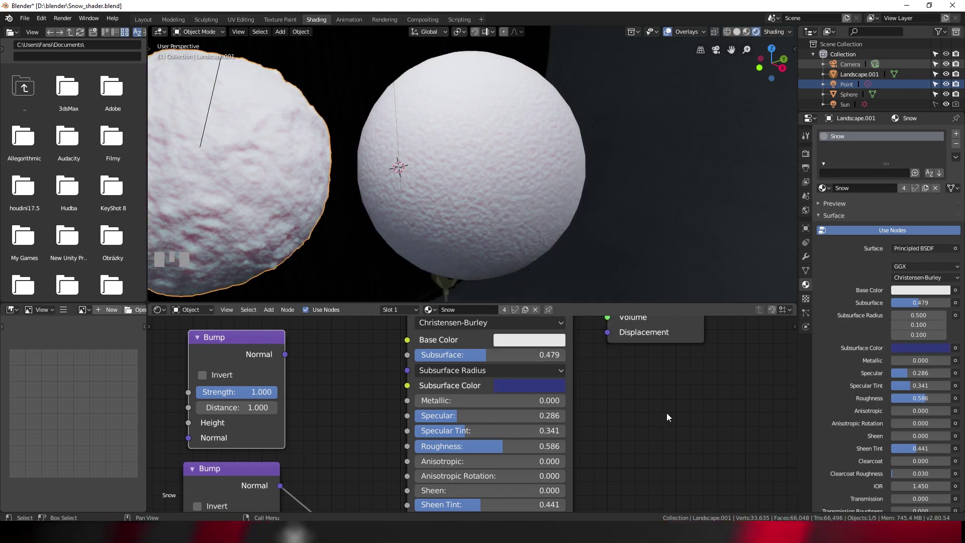
scroll(314, 355, "down", 3)
Bring the original Noise Texture node into view and set its Scale to 60
middle_click_drag(370, 452, 480, 324)
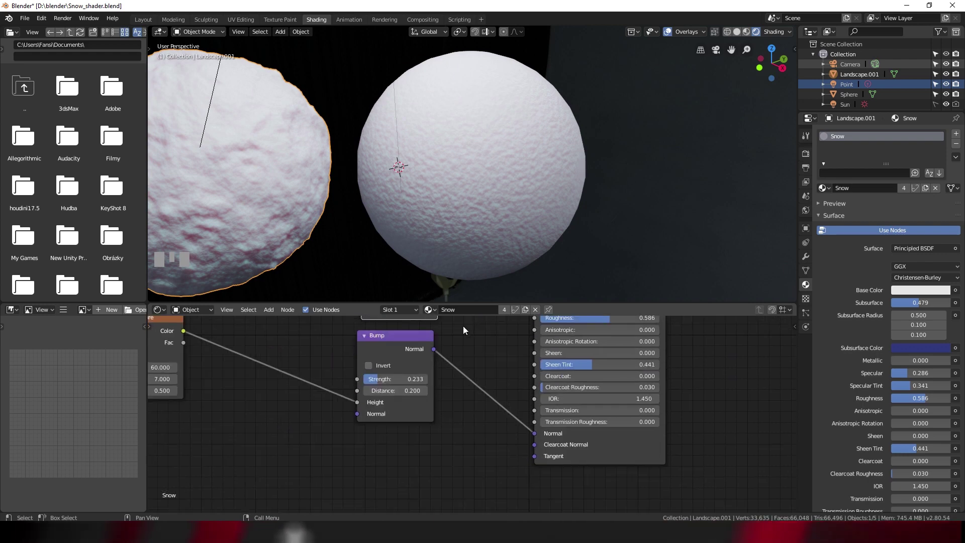
mouse_move(393, 417)
middle_mouse_down()
mouse_move(362, 407)
mouse_move(490, 400)
middle_mouse_up()
scroll(466, 180, "up", 1)
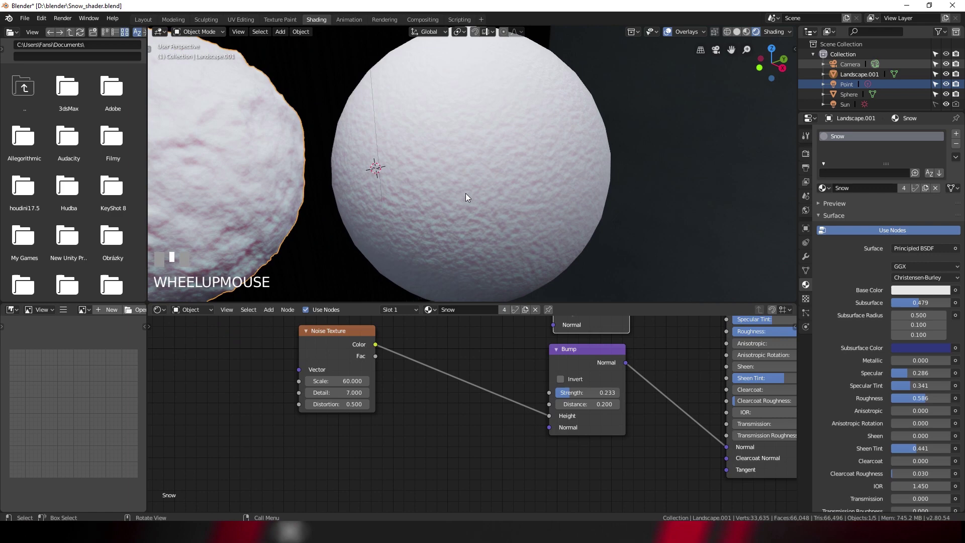
middle_click_drag(394, 382, 390, 422)
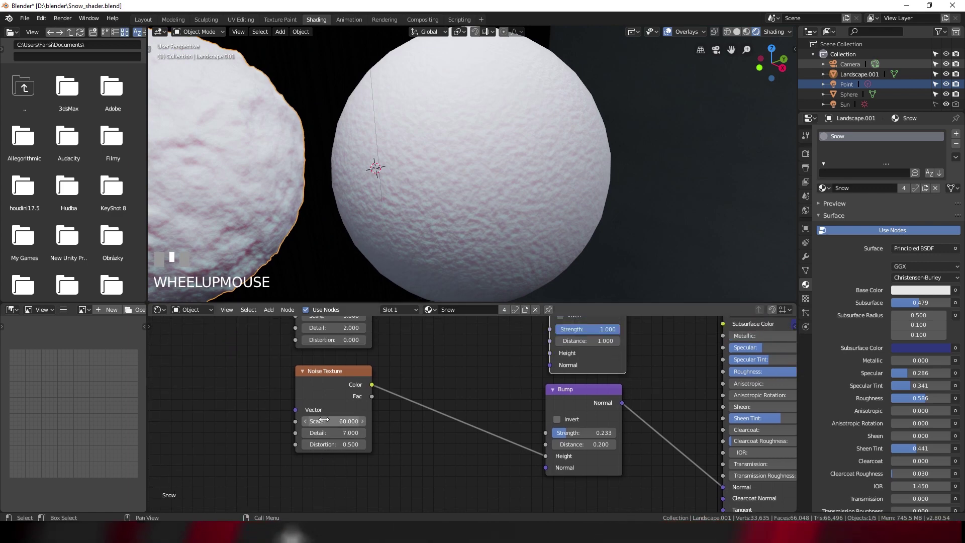
left_click_drag(332, 421, 362, 421)
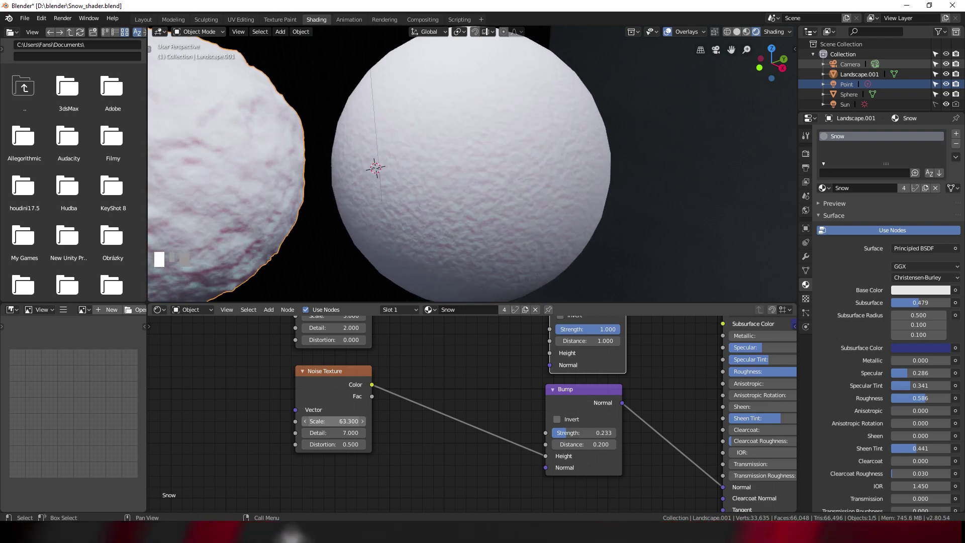
type("60")
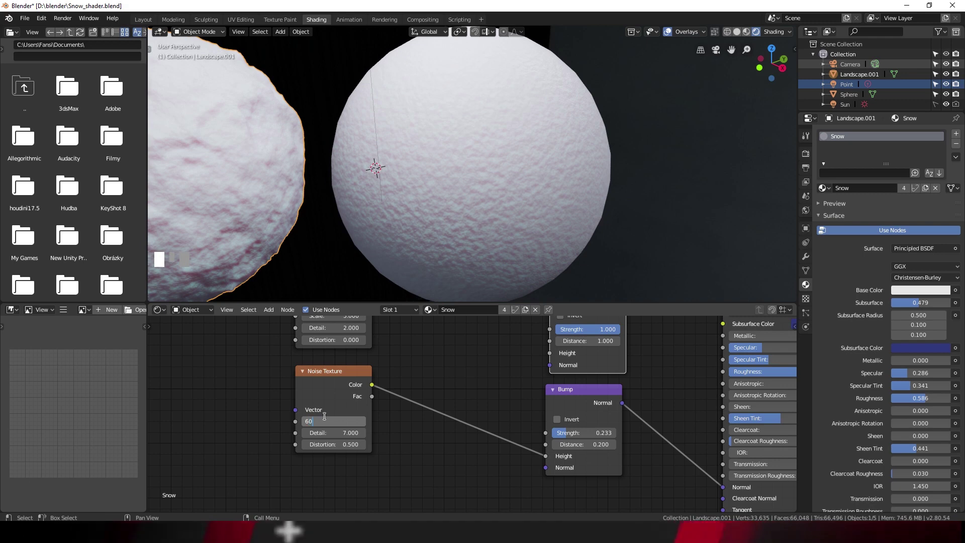
key("Return")
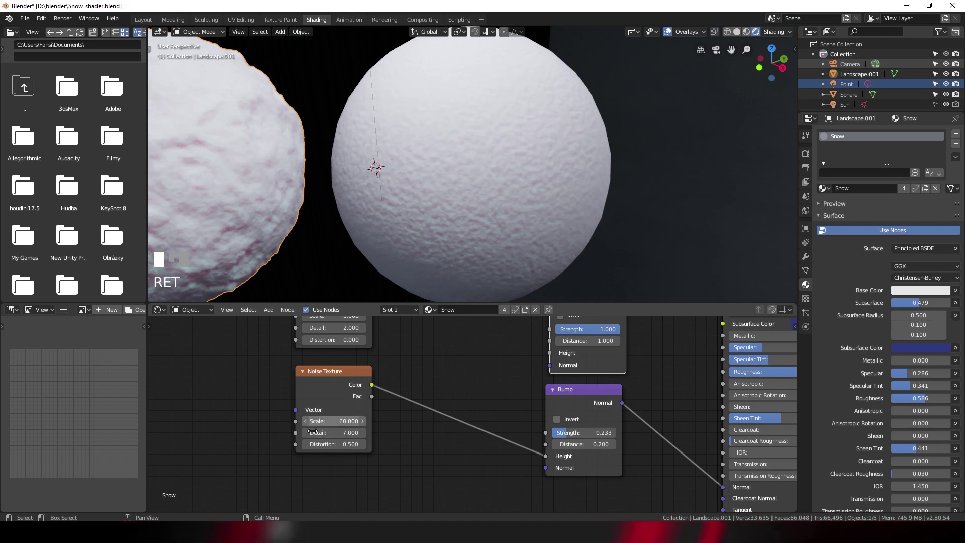
Set the Noise Texture Detail to 10 and Distortion to 0.5
left_click(337, 434)
type("10.000")
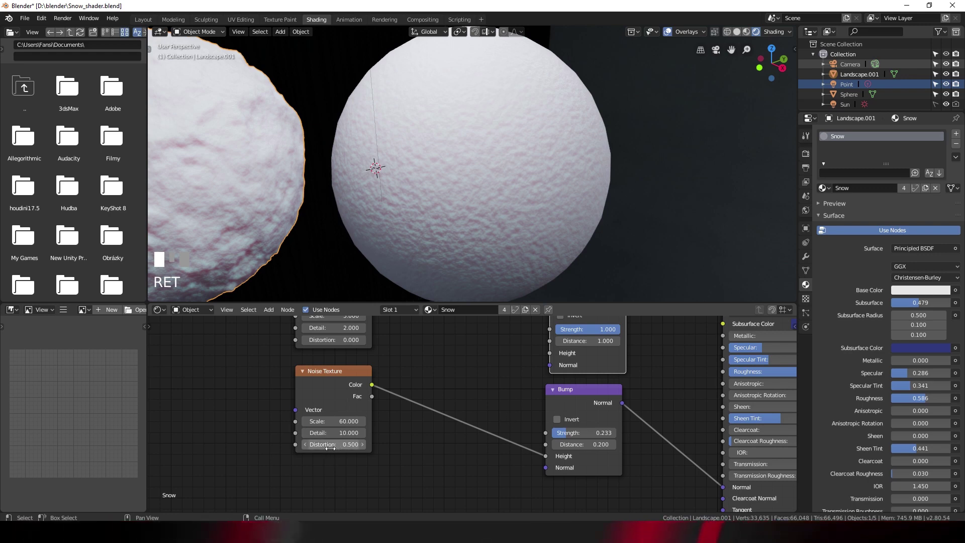
left_click_drag(332, 444, 377, 444)
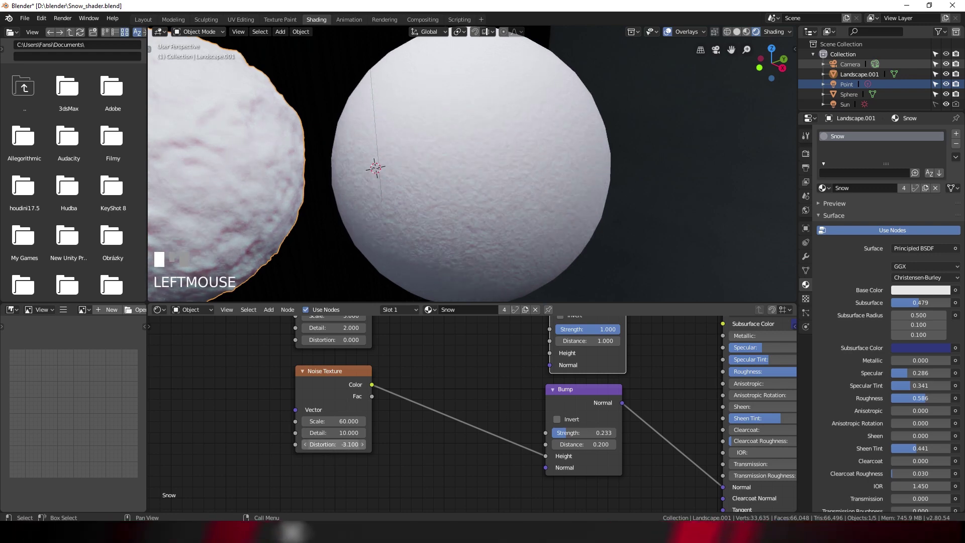
left_click(328, 445)
type("1.9")
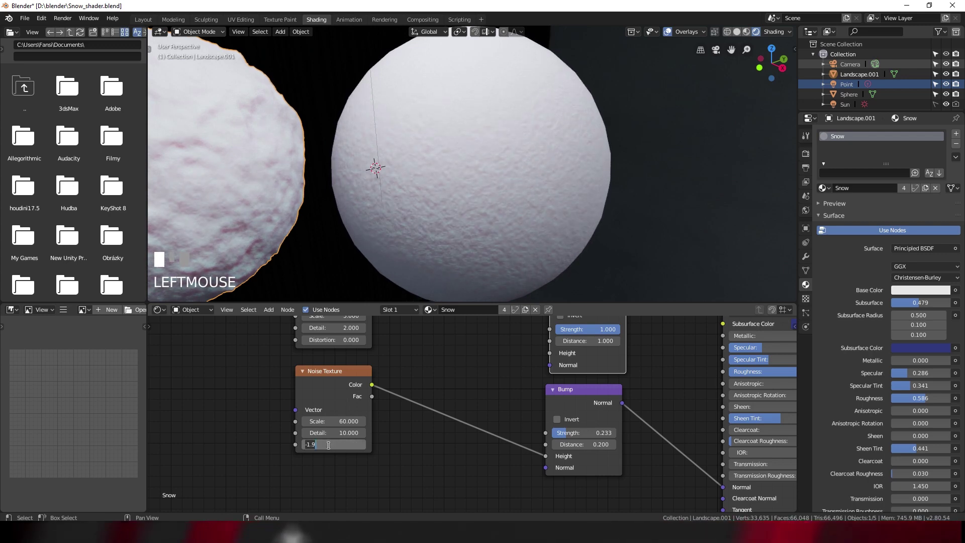
key("BackSpace")
key("BackSpace")
key("BackSpace")
type("0.5")
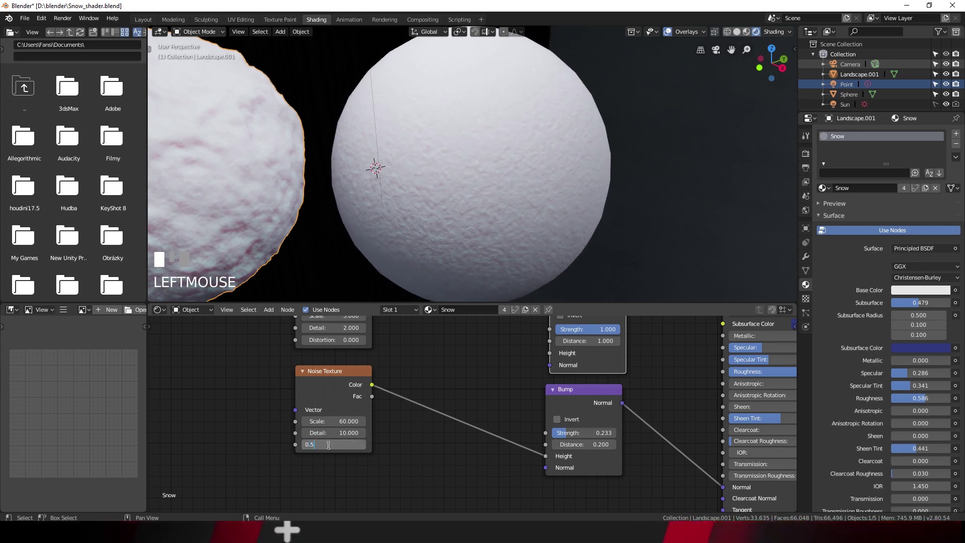
key("Return")
Set the original Bump node to strength 0.35 and distance 0.9
middle_click_drag(425, 474, 337, 399)
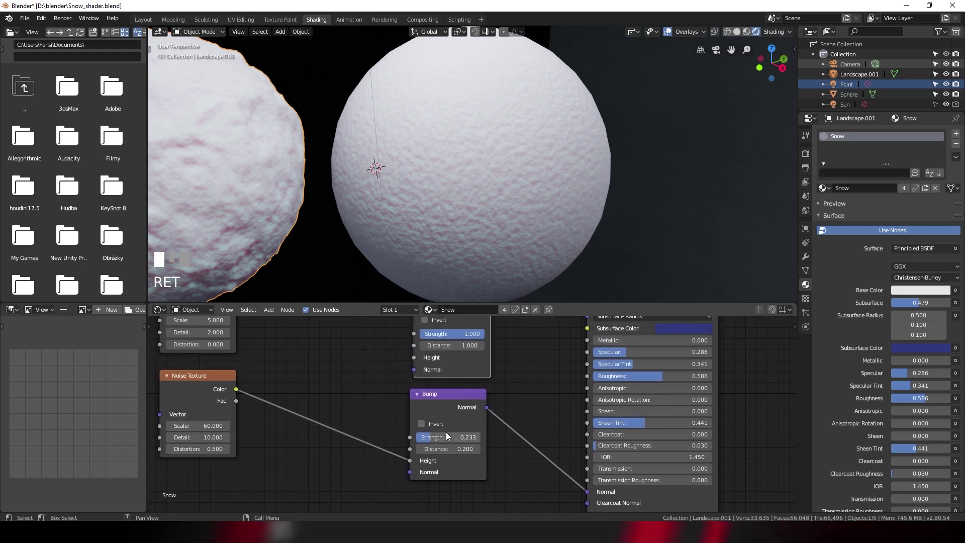
mouse_move(435, 442)
left_mouse_down()
mouse_move(482, 448)
mouse_move(438, 449)
left_mouse_up()
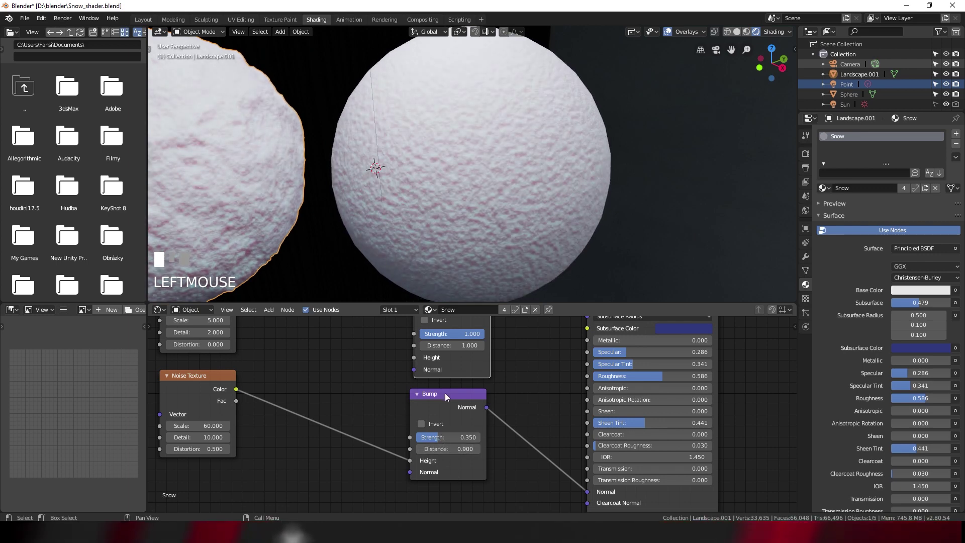
scroll(445, 397, "down", 2)
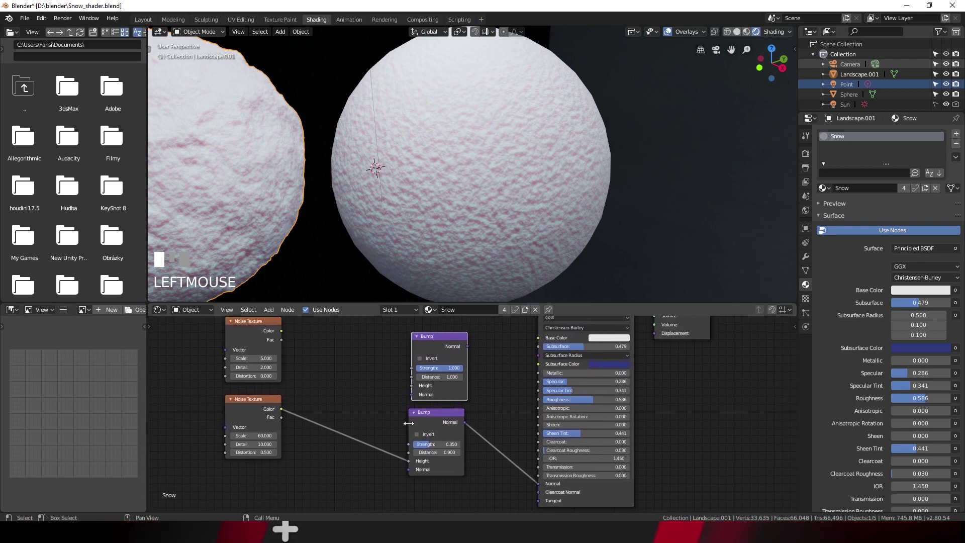
middle_click_drag(408, 423, 339, 414)
mouse_move(595, 409)
middle_mouse_down()
mouse_move(598, 432)
mouse_move(639, 434)
middle_mouse_up()
scroll(590, 431, "down", 1)
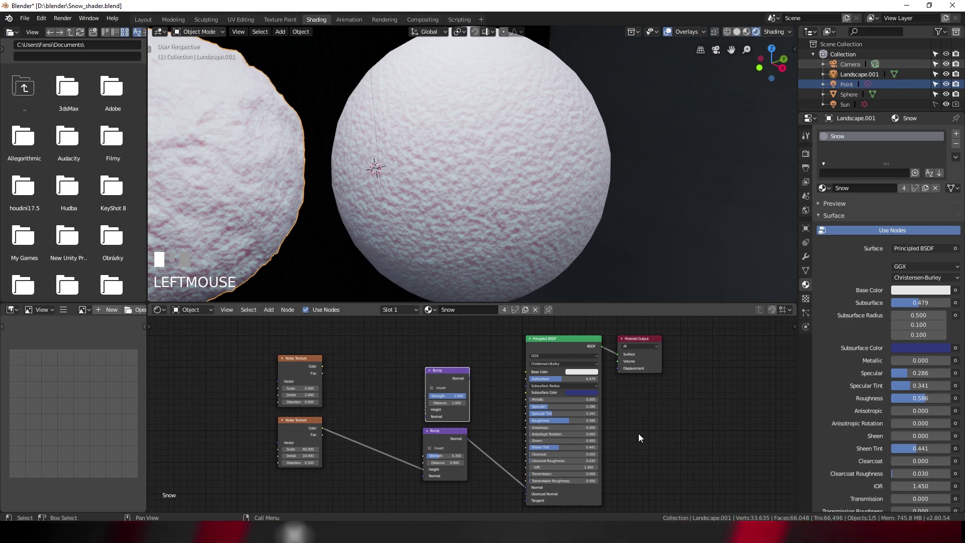
scroll(334, 185, "down", 3)
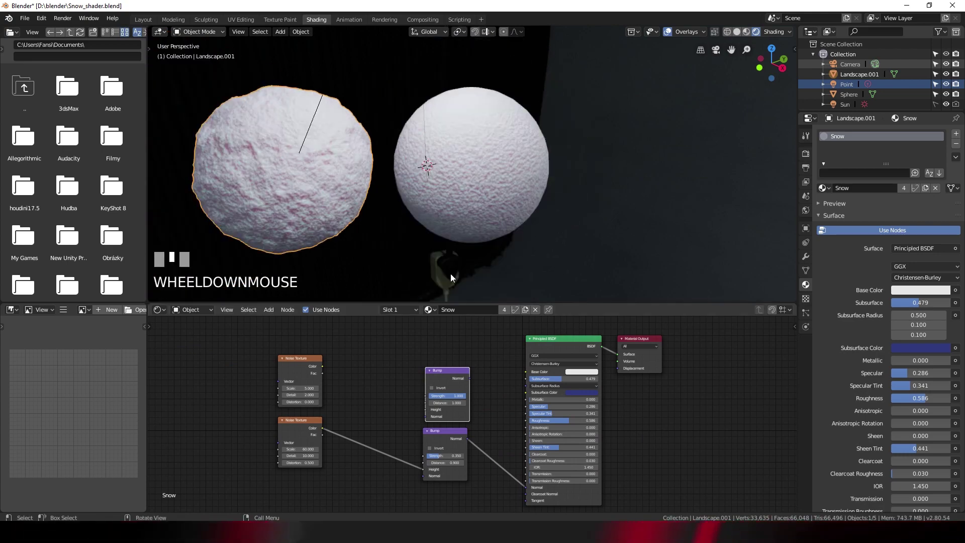